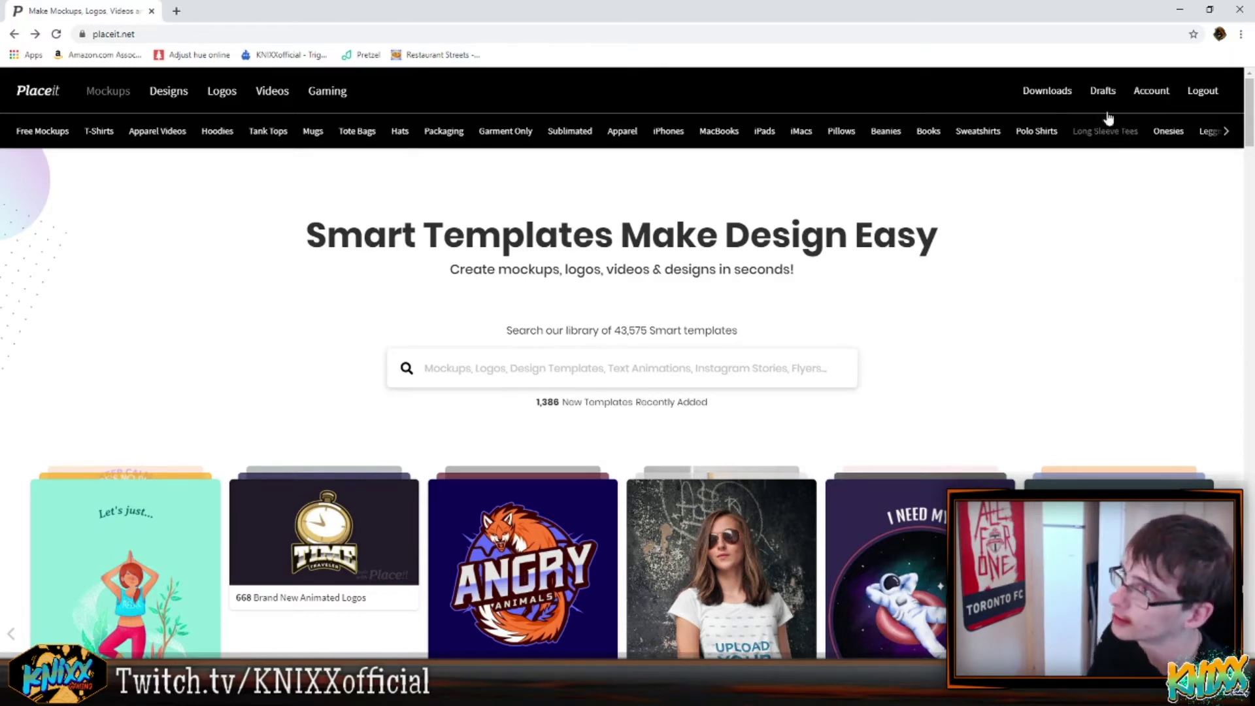
- Open the Twitch Panel Generator with Computer Clipart template from the Twitch Panels gaming templates
mouse_move(329, 95)
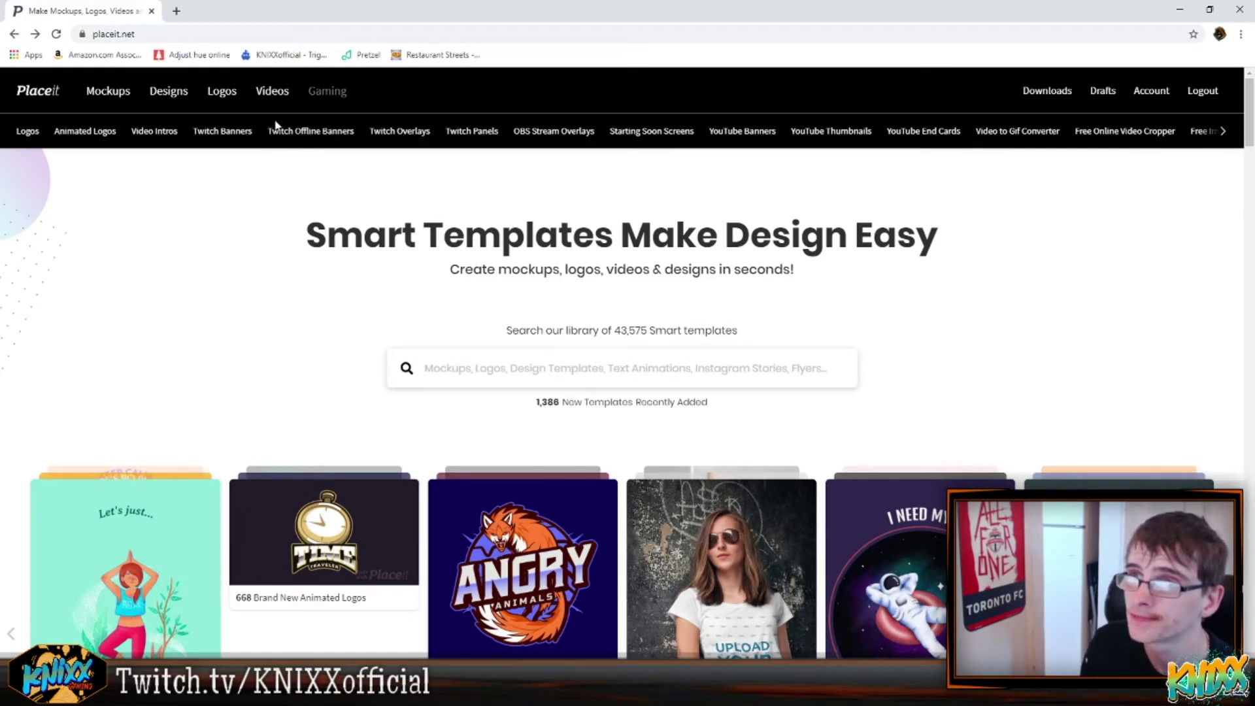
left_click(484, 130)
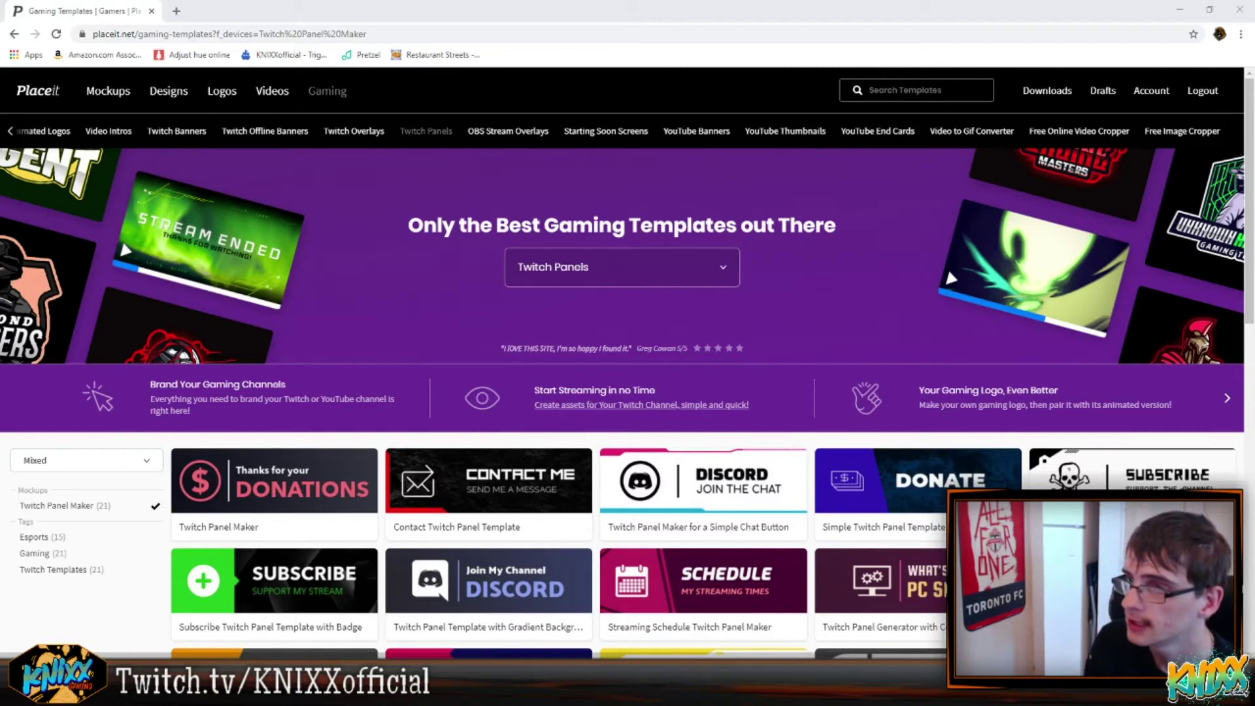
scroll(758, 458, "down", 3)
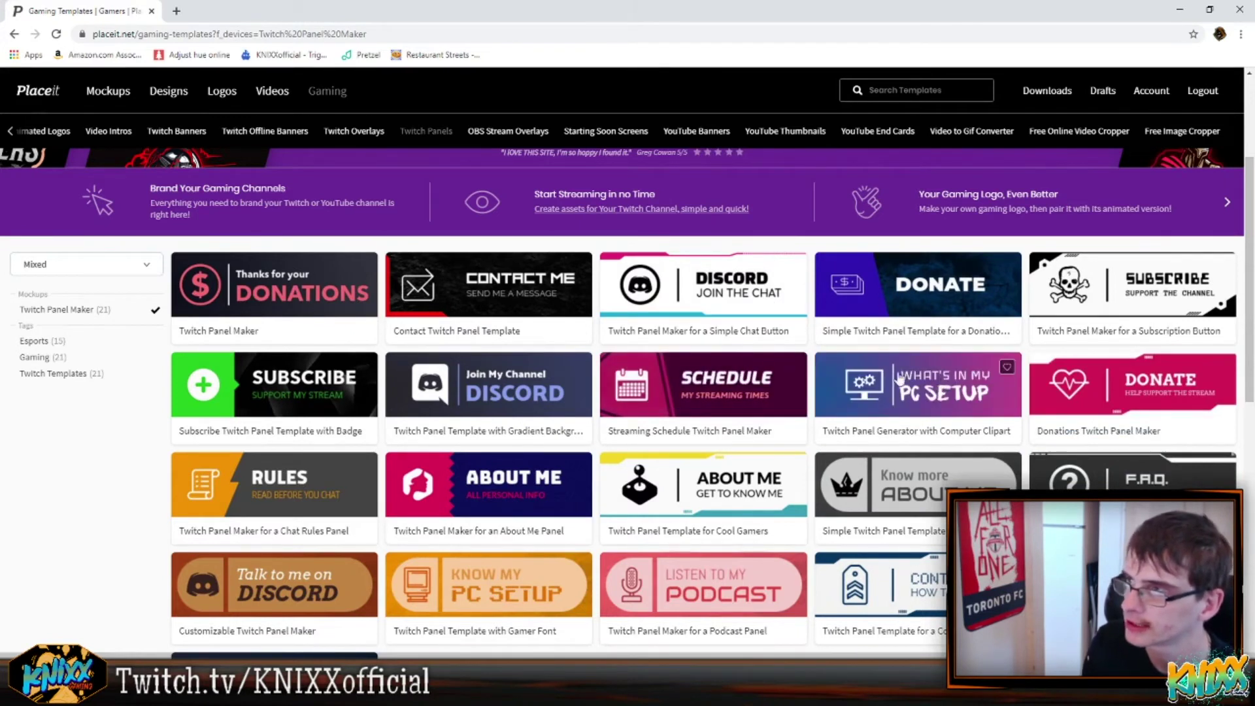
left_click(892, 409)
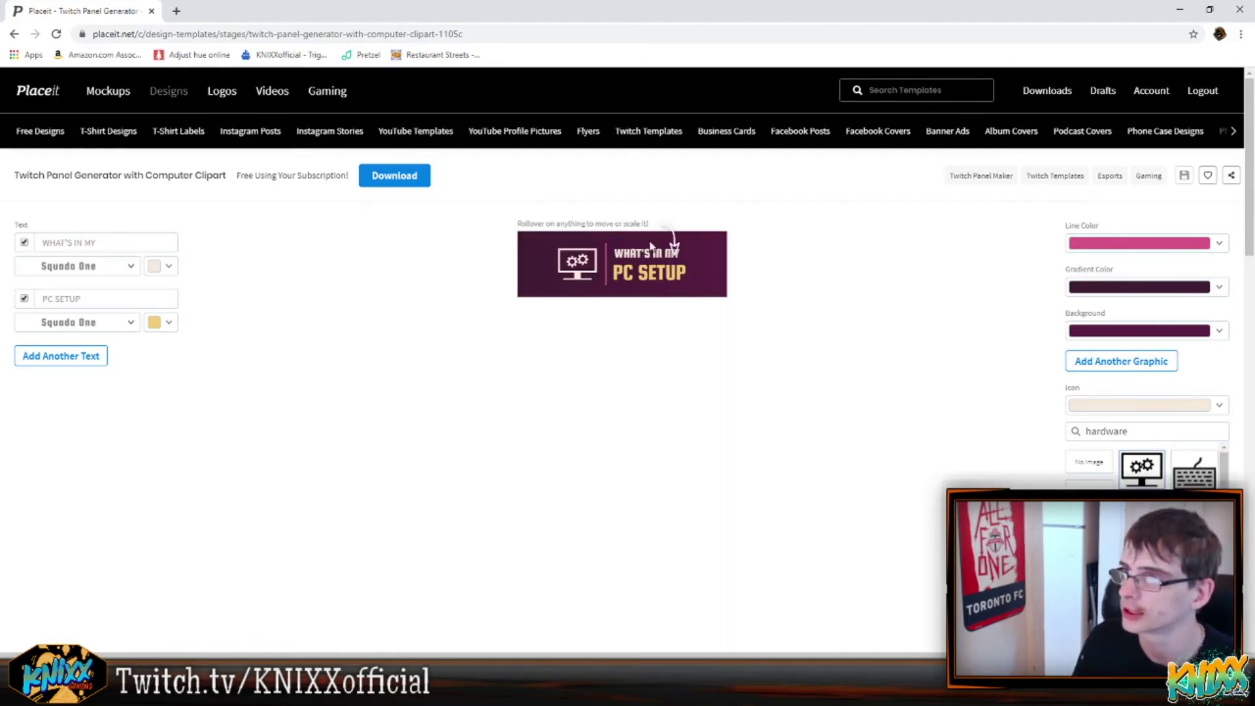
- Set the font of both panel text lines, "WHAT'S IN MY" and "PC SETUP", to Barbaro
left_click(108, 243)
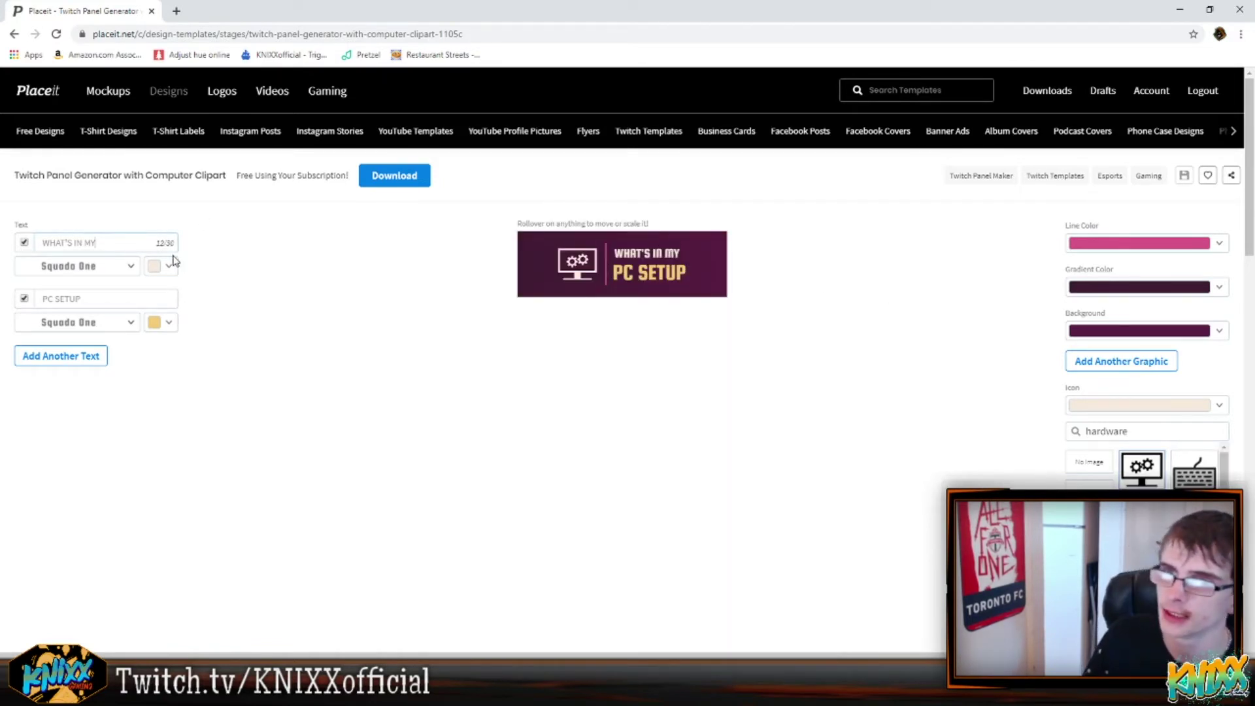
left_click(131, 265)
scroll(195, 554, "down", 2)
left_click(194, 507)
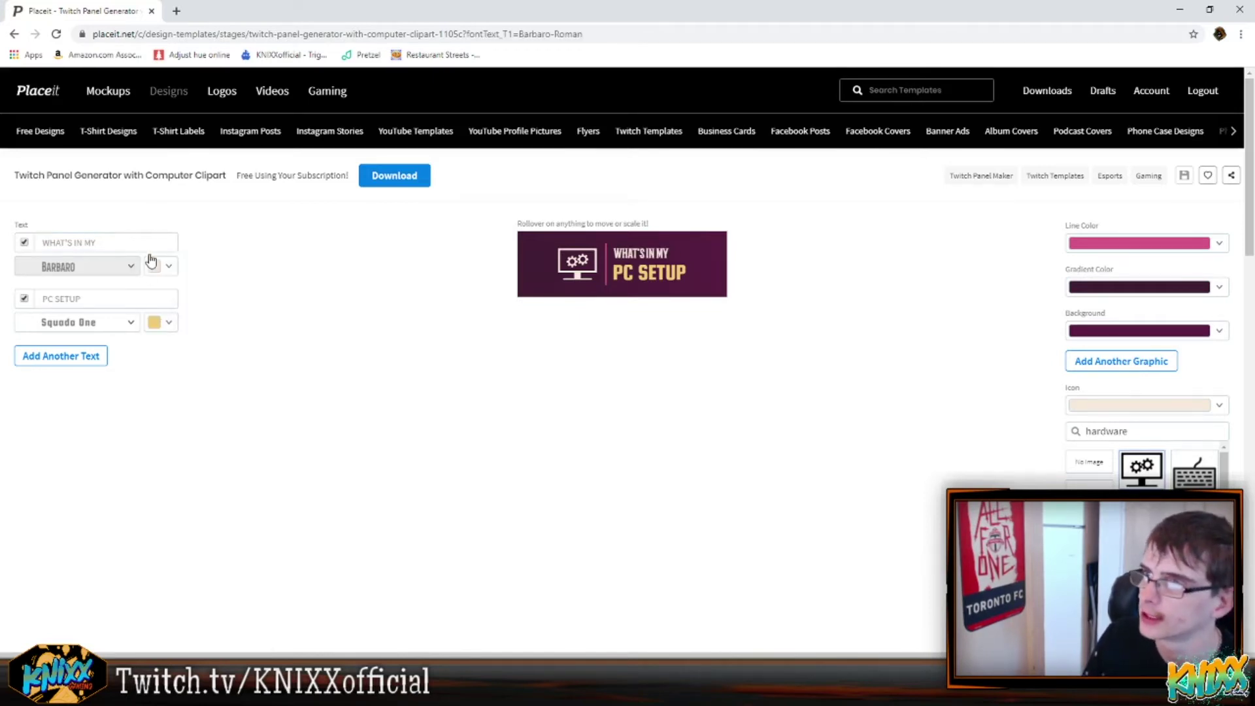
left_click(125, 332)
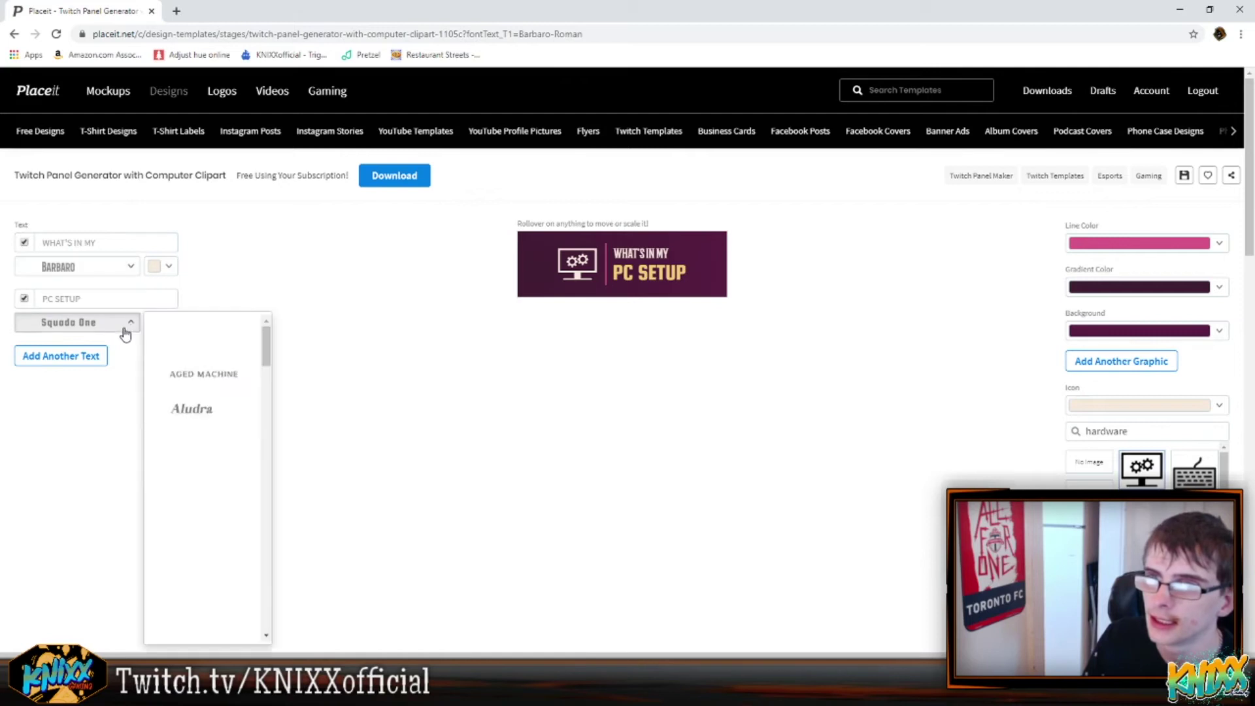
scroll(208, 506, "down", 3)
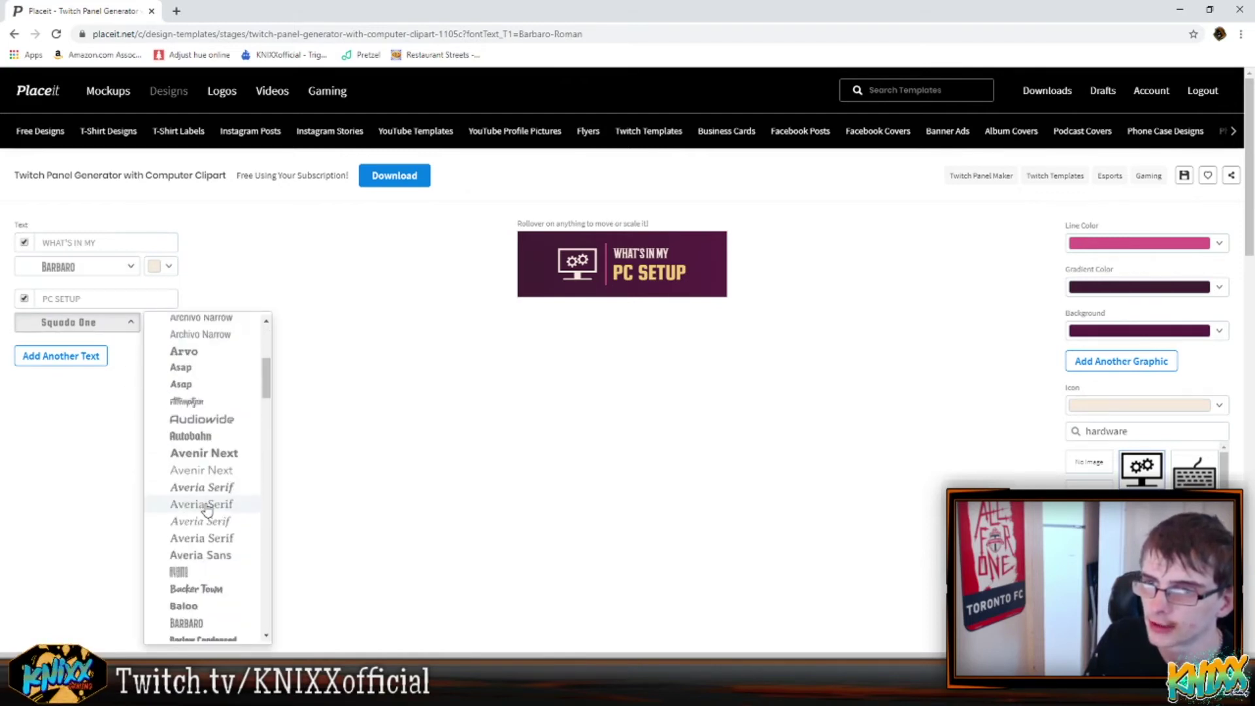
scroll(206, 510, "down", 5)
left_click(202, 359)
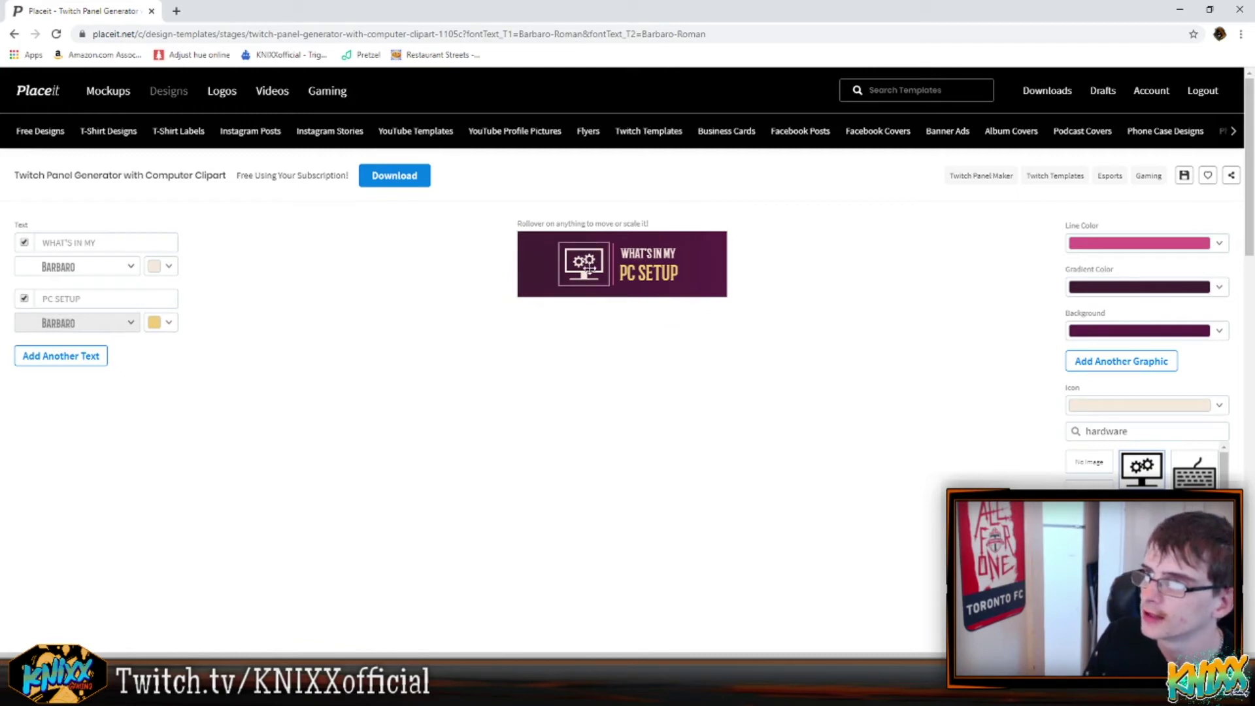
- Set the panel's line color to orange #ffa300 and its gradient color to bright blue #10bae2
left_click(1215, 245)
left_click(1060, 348)
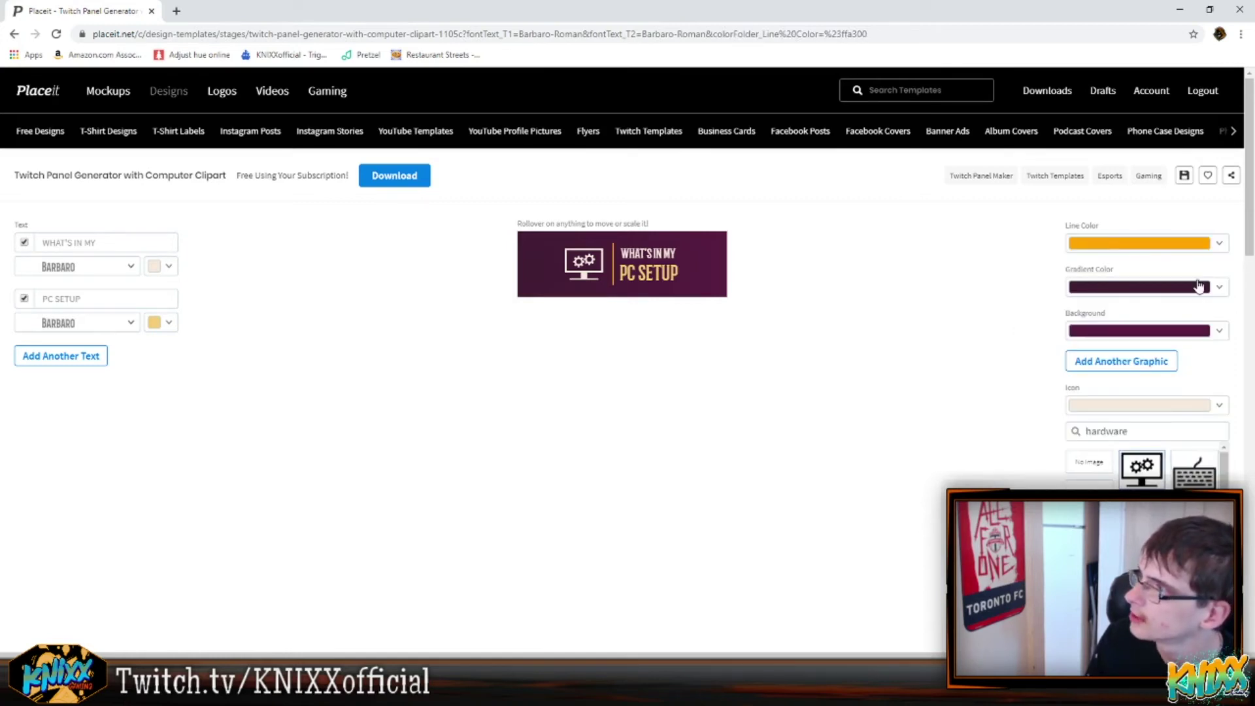
left_click(1201, 287)
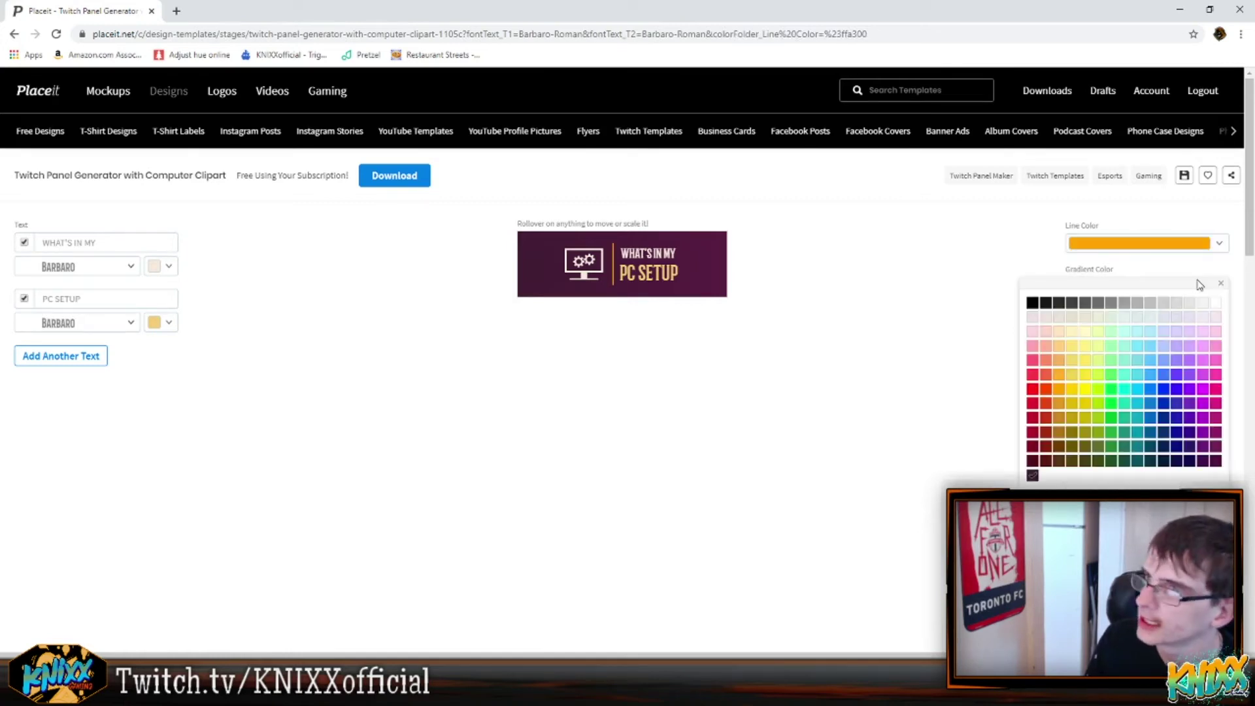
left_click(1134, 402)
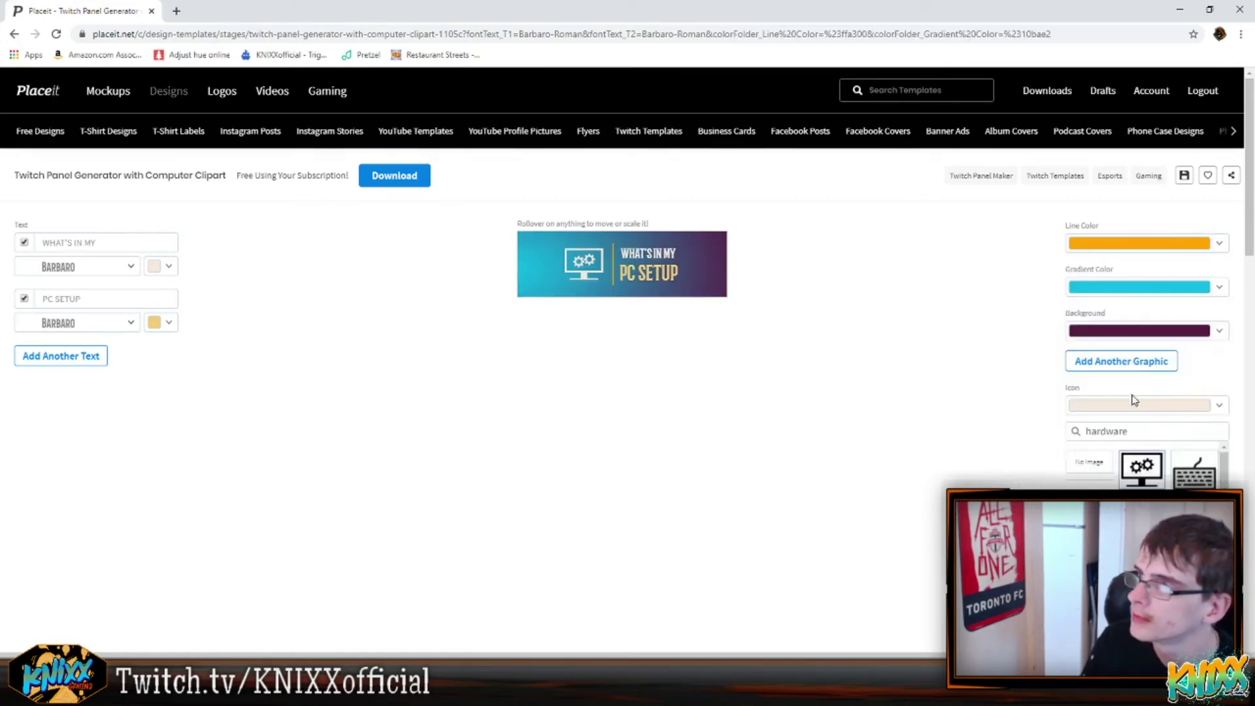
- Set the panel's background color to near-black, after trying a mid grey
left_click(1206, 332)
left_click(1137, 347)
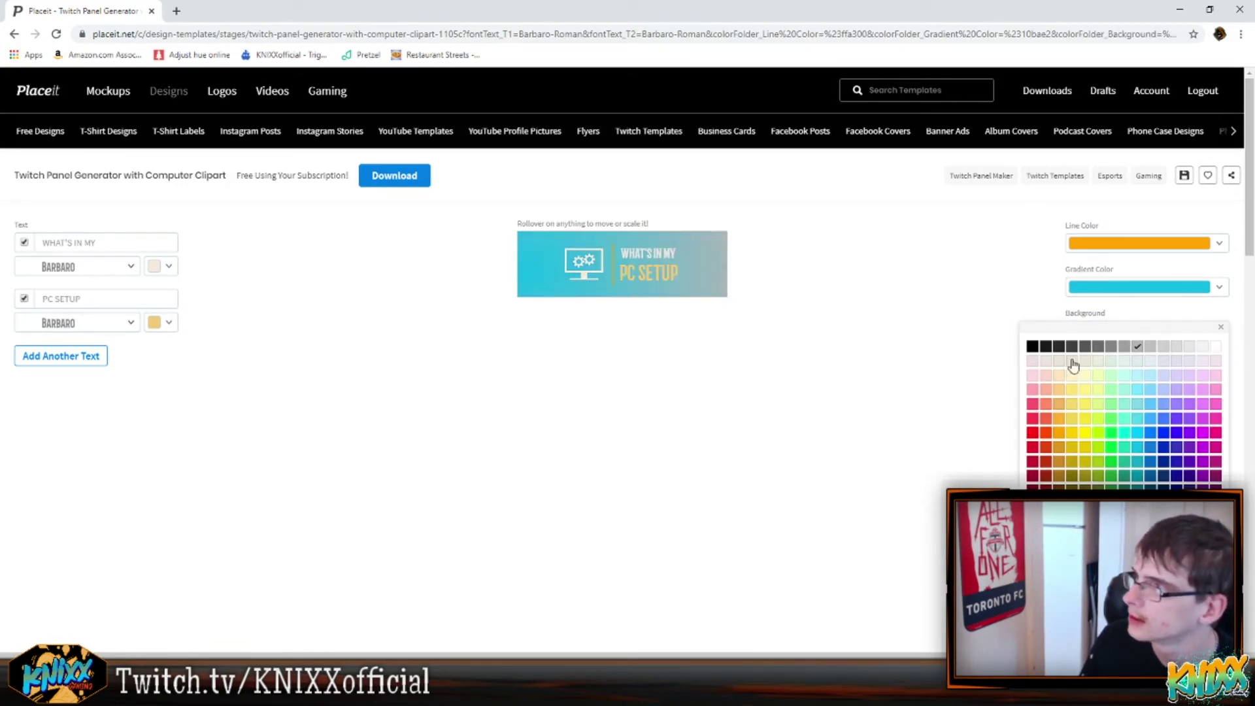
left_click(1045, 347)
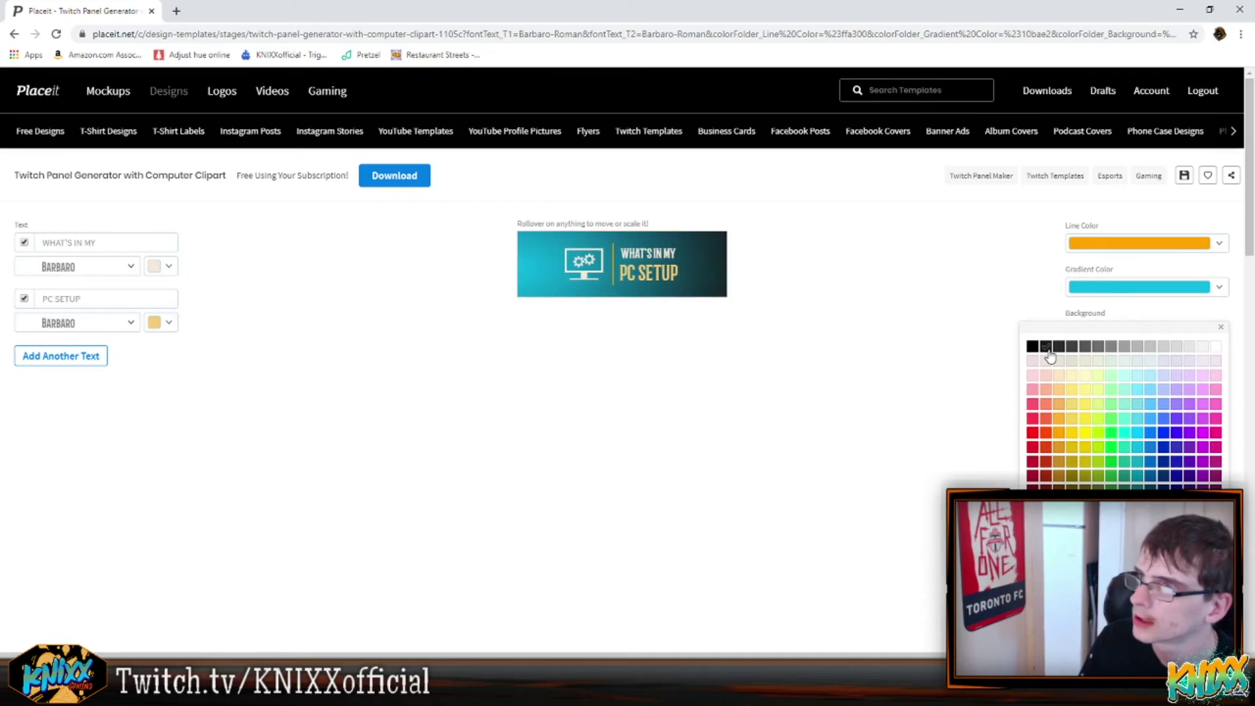
left_click(602, 348)
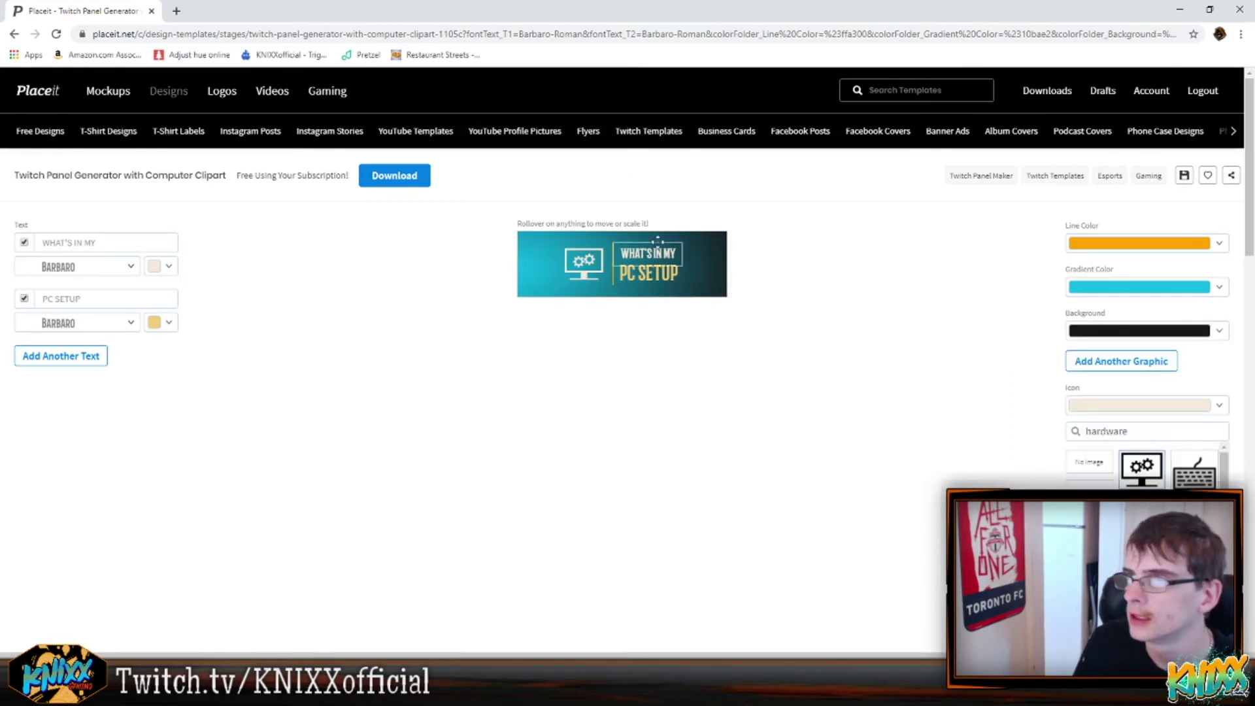
- Try a projector icon from the hardware graphics on the panel, and switch back to the computer monitor with gears
scroll(1143, 465, "down", 5)
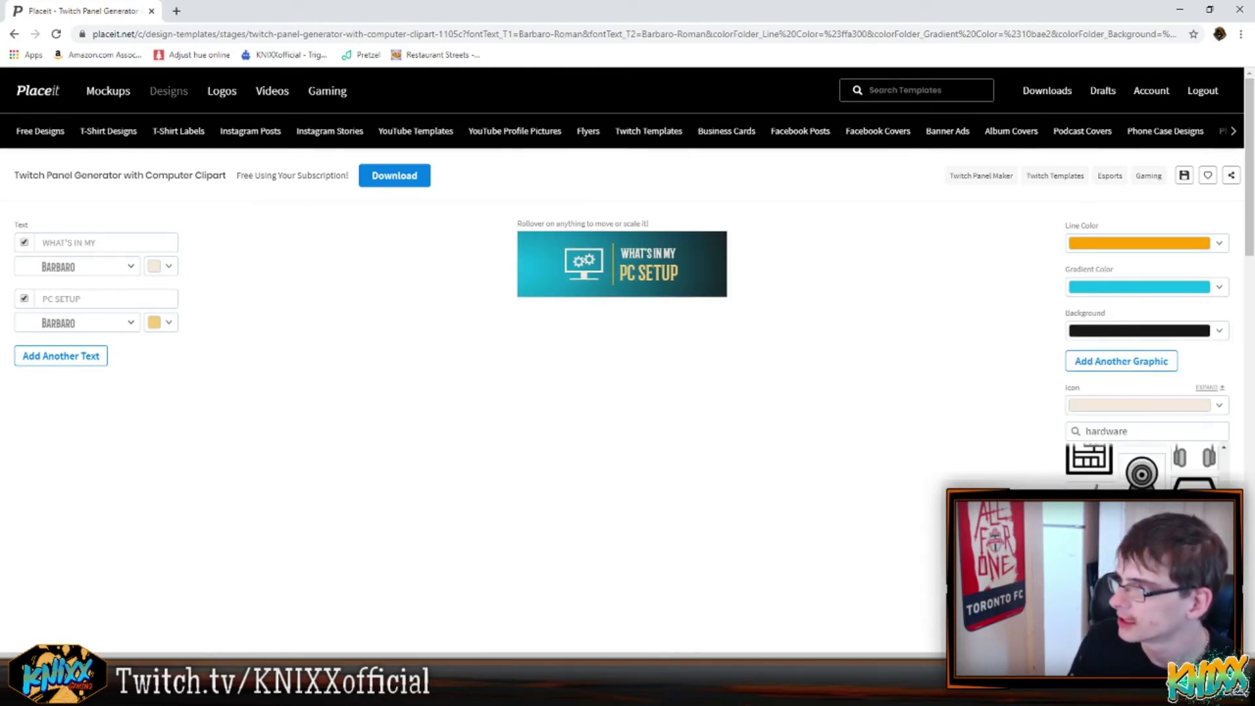
scroll(1144, 465, "down", 2)
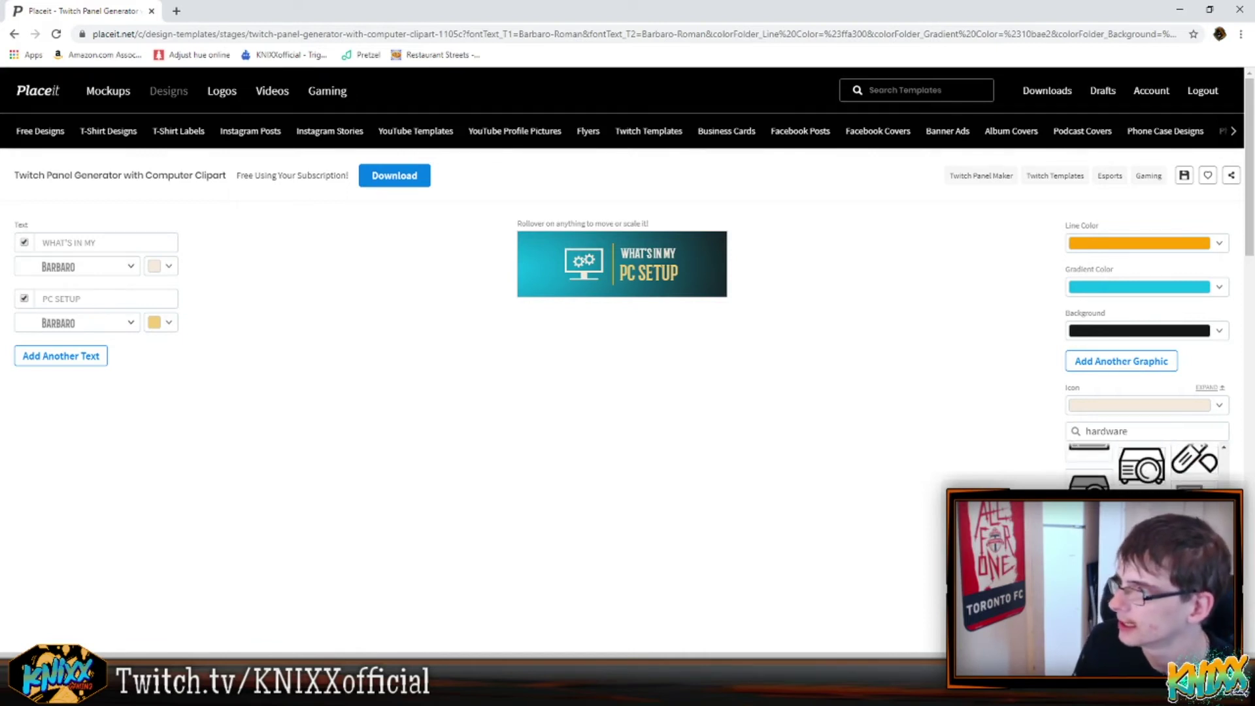
scroll(1143, 465, "down", 2)
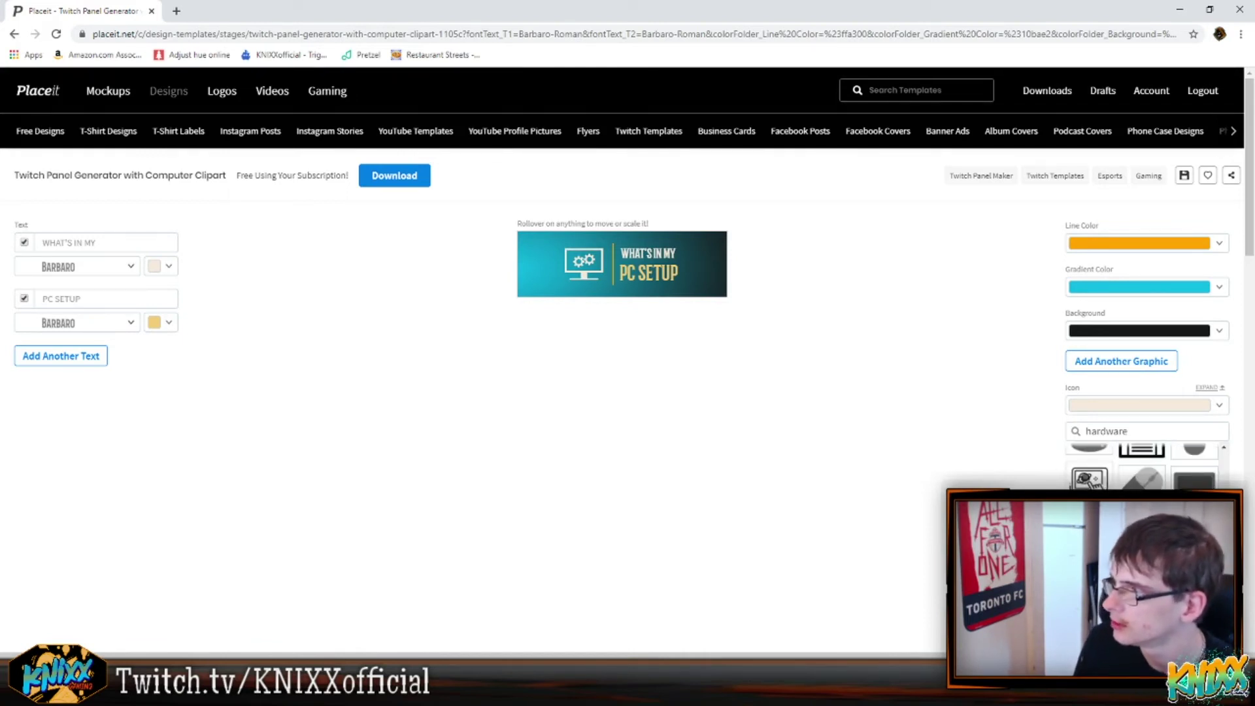
scroll(1088, 467, "down", 2)
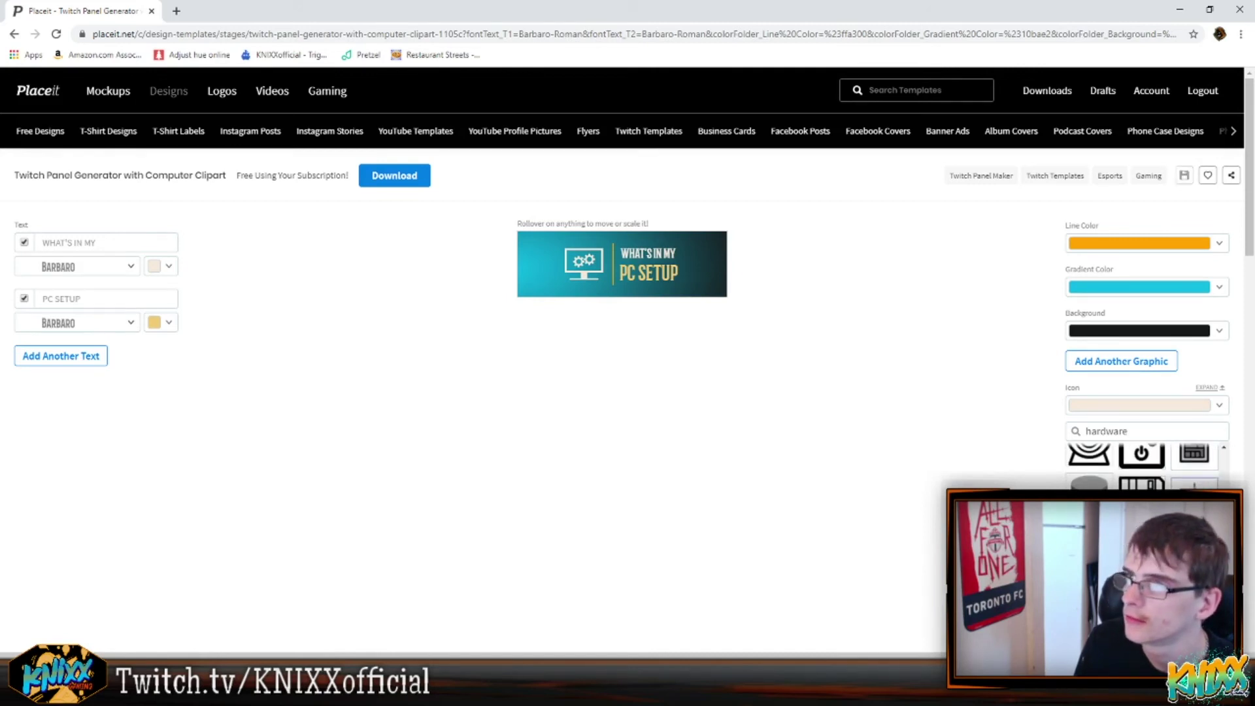
left_click(1088, 484)
left_click(1082, 484)
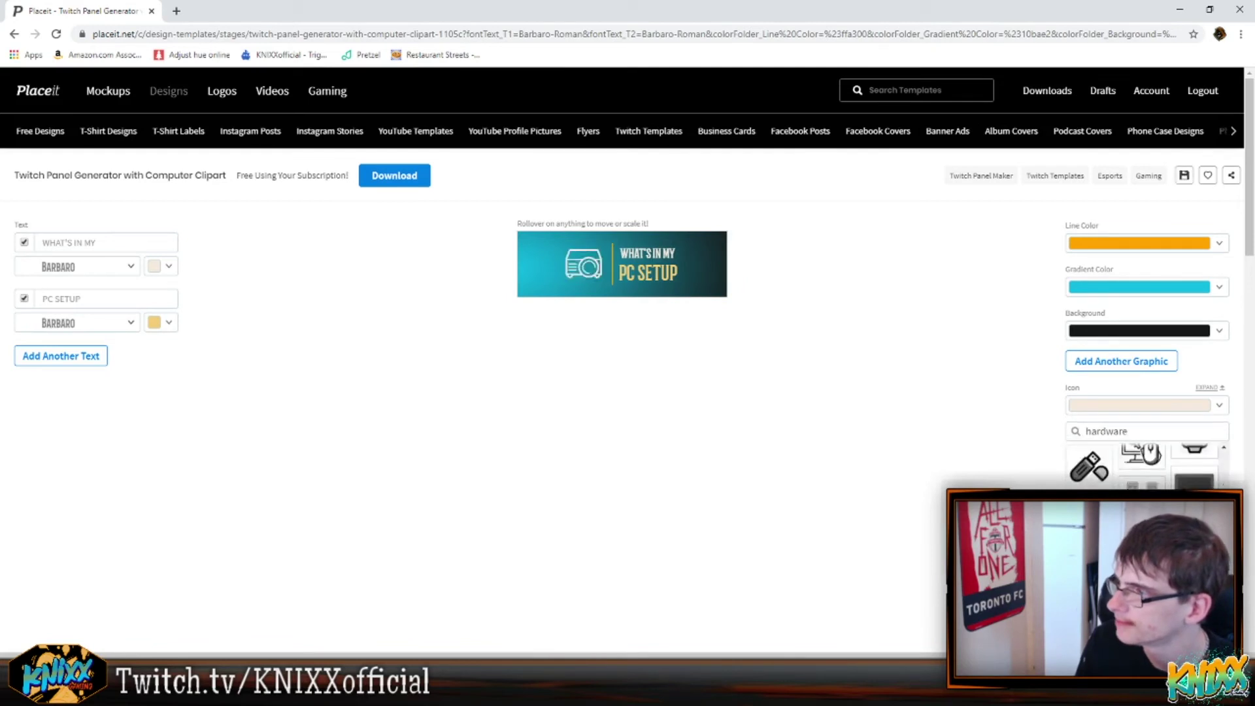
scroll(1142, 468, "up", 6)
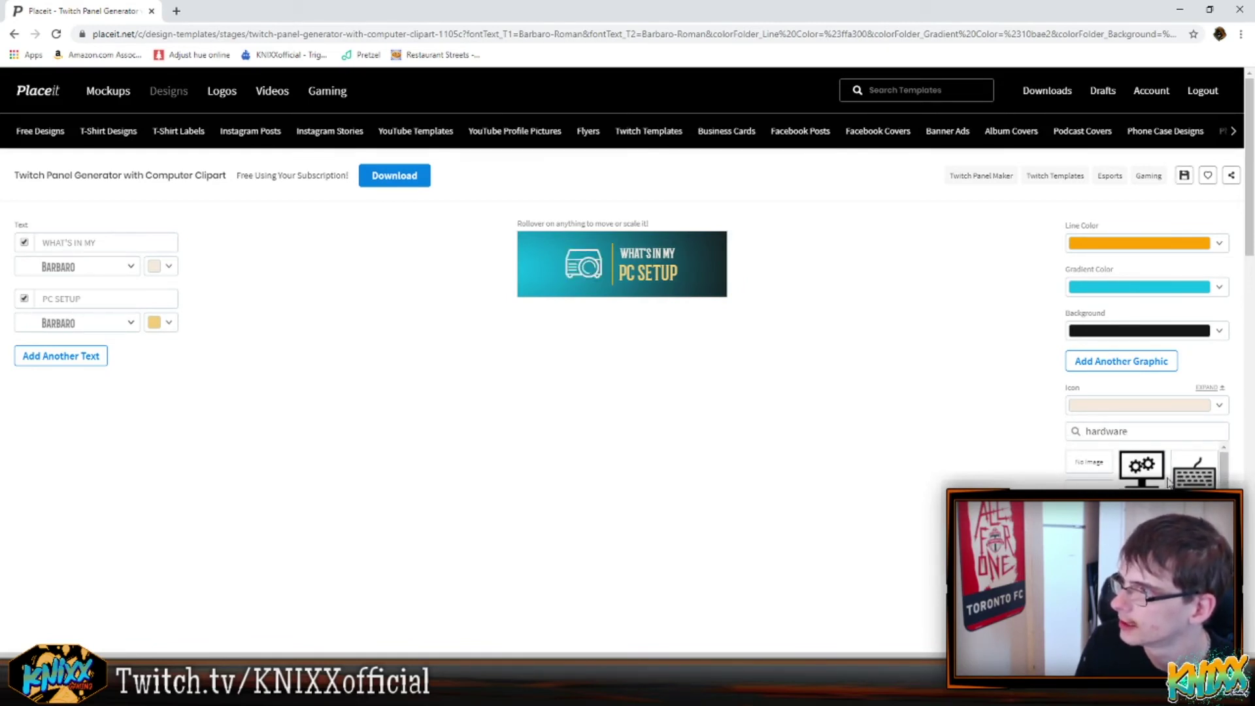
left_click(1158, 486)
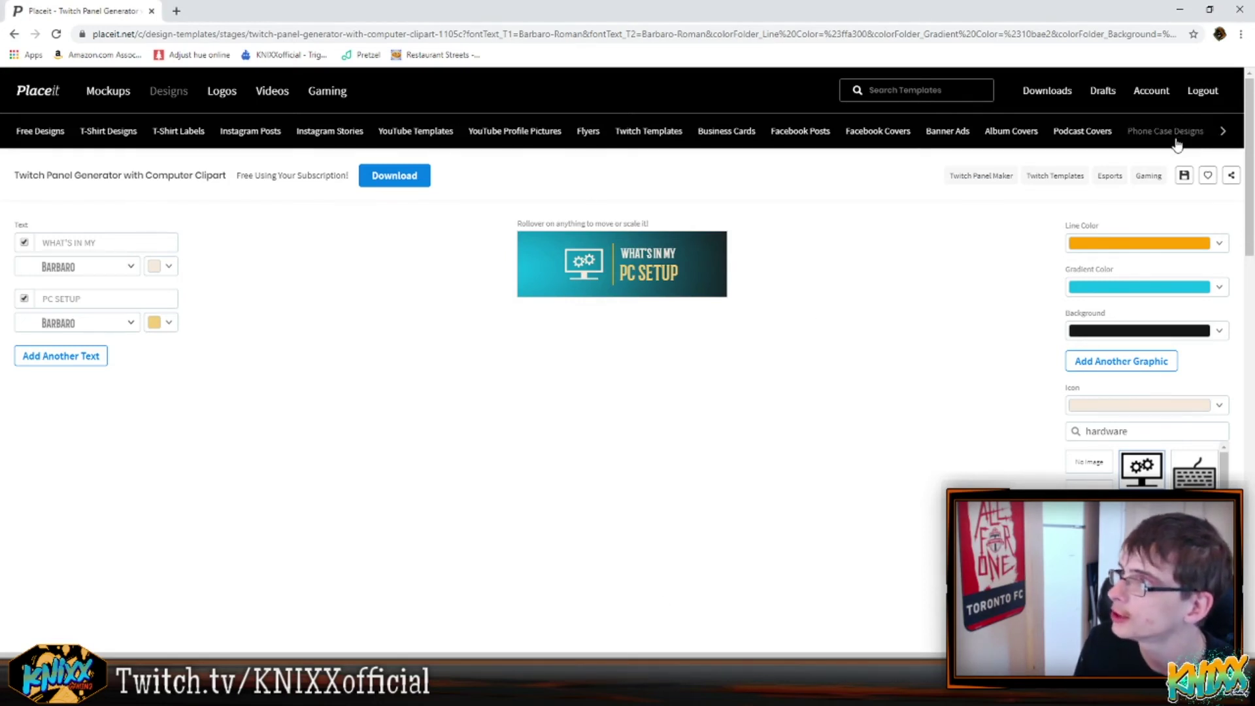
- Process the finished PC setup panel for download and dismiss the gaming templates survey
left_click(364, 177)
left_click(610, 468)
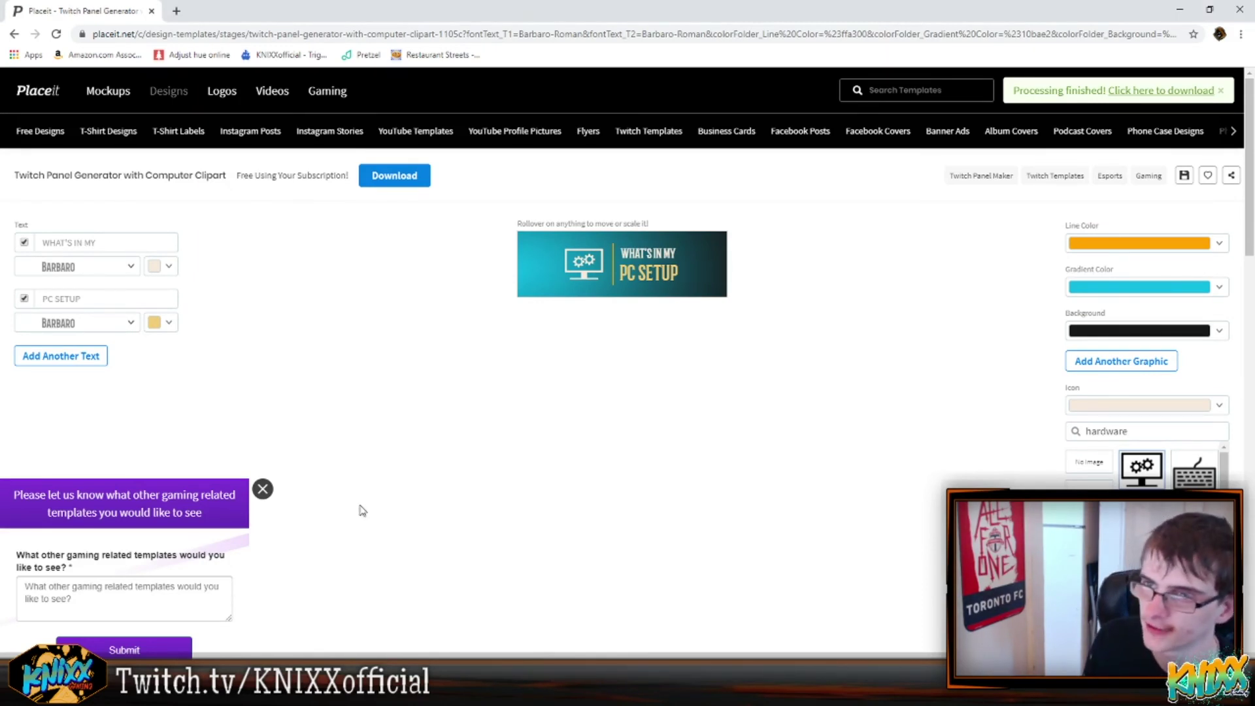
left_click(263, 492)
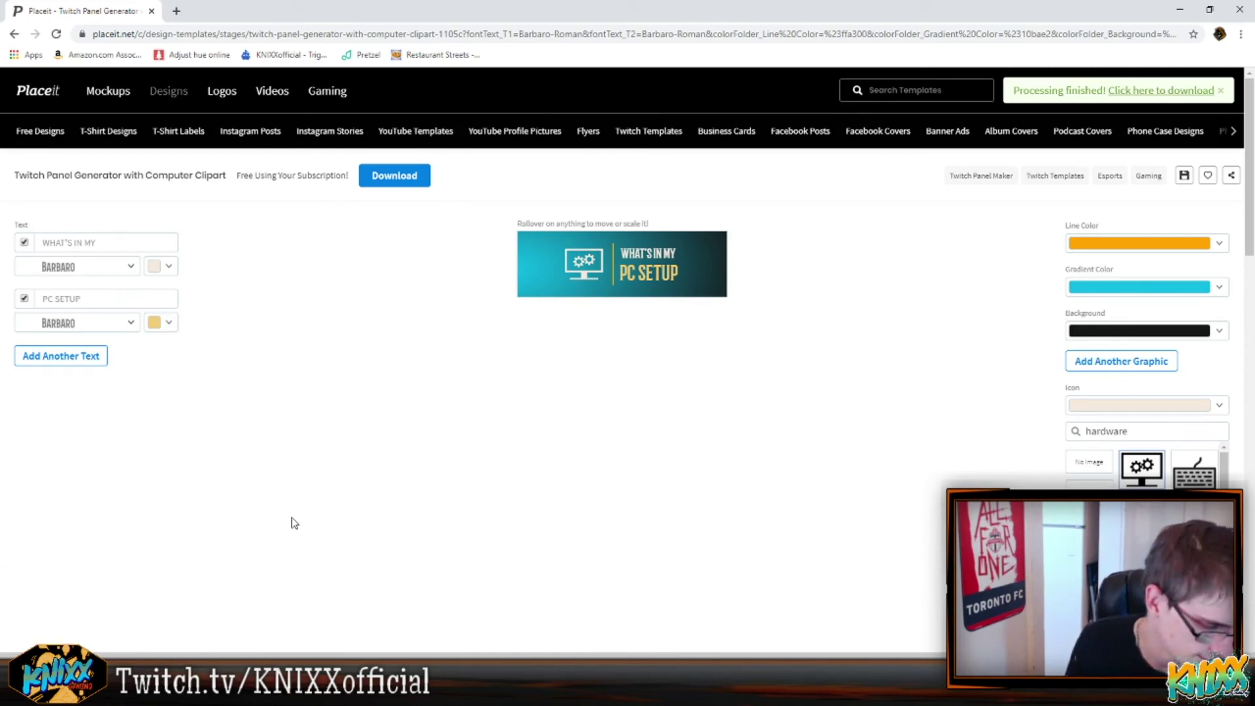